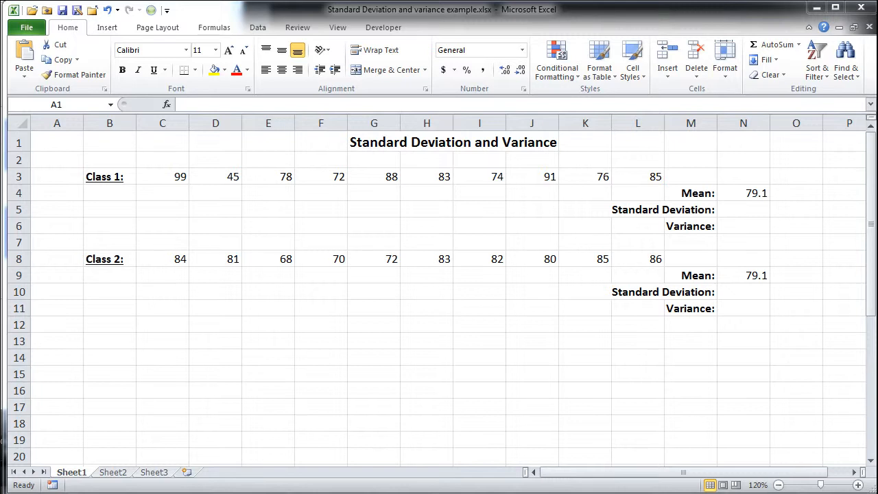
Step: Calculate Class 1's sample standard deviation in cell N5 with the formula =STDEV.S(C3:L3)
left_click(870, 488)
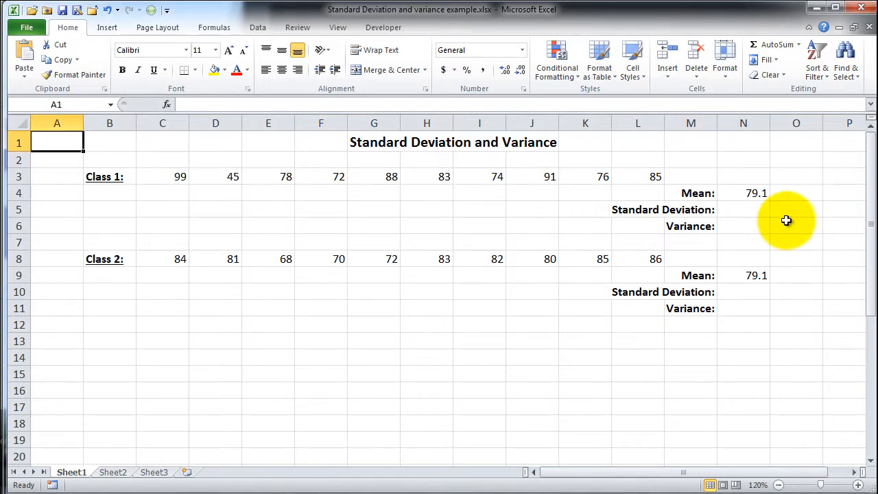
left_click(757, 212)
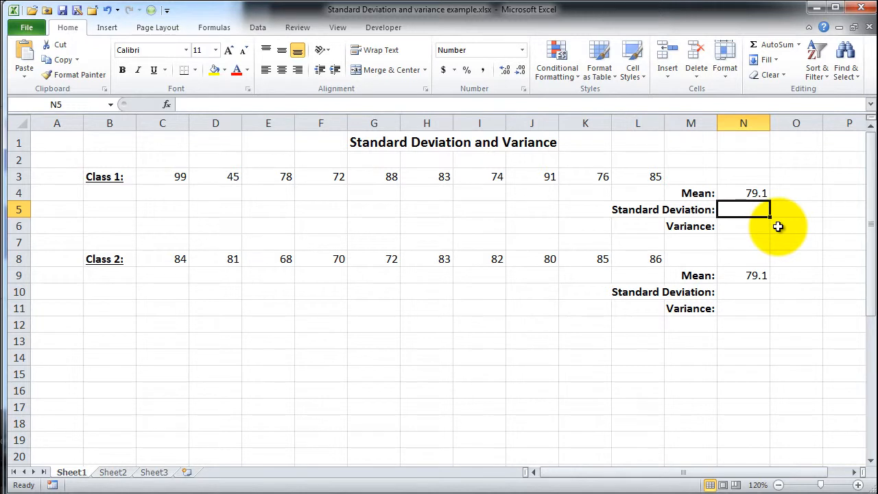
type("=")
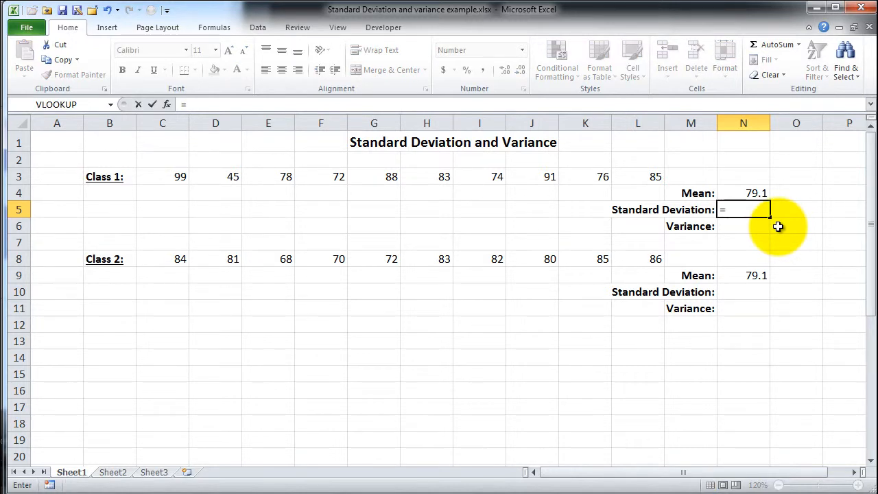
type("s")
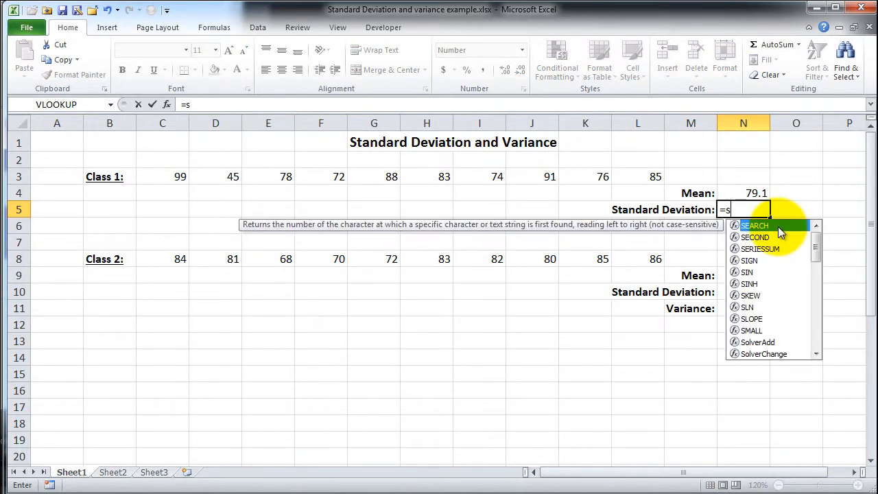
type("t")
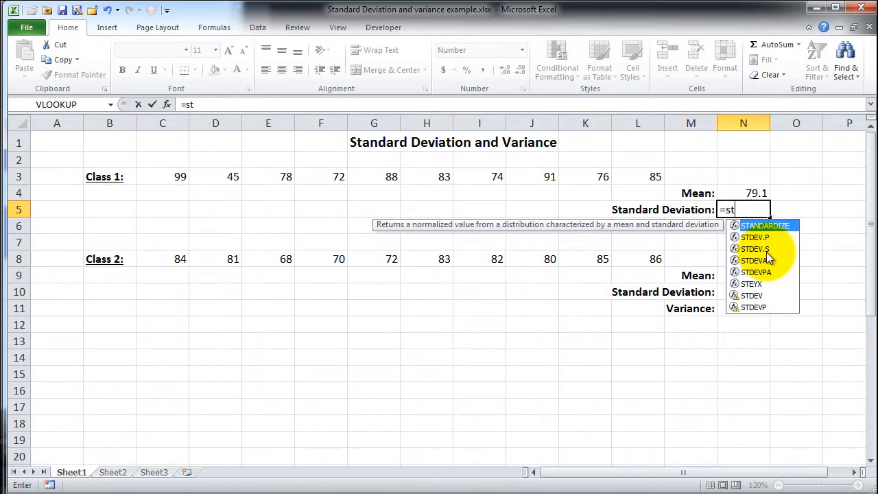
double_click(766, 251)
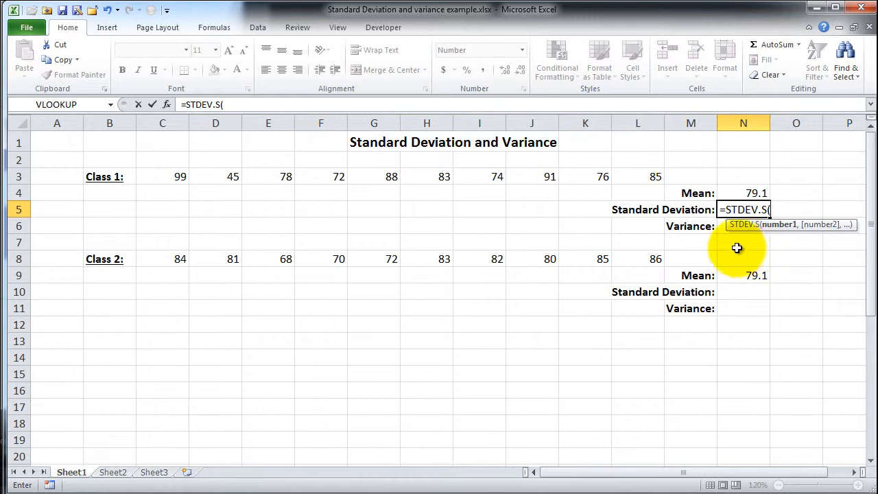
left_click(177, 179)
left_click_drag(177, 178, 624, 178)
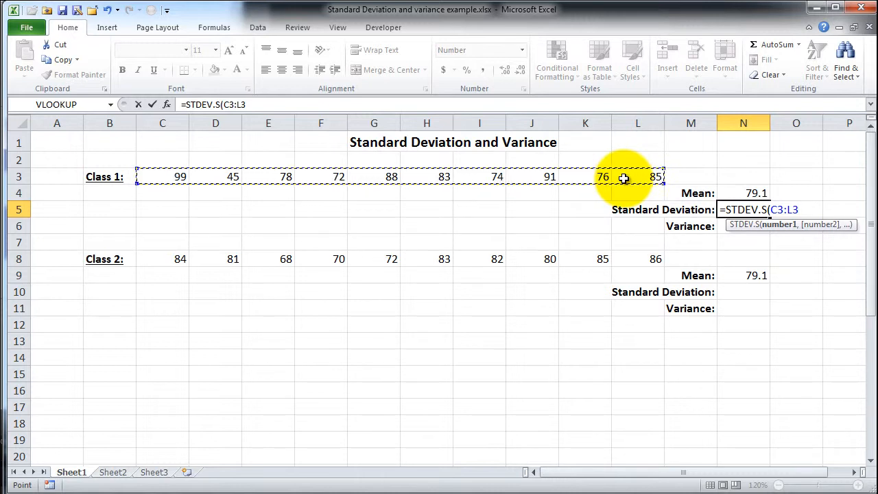
type(")")
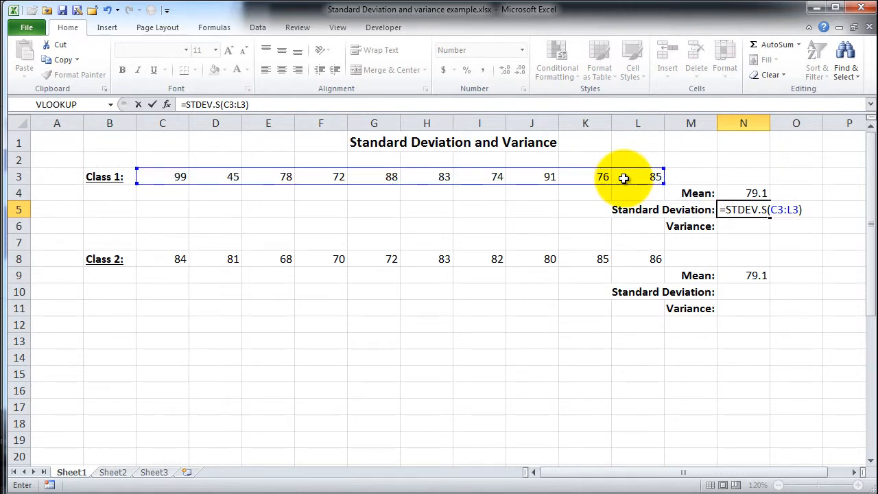
key("Return")
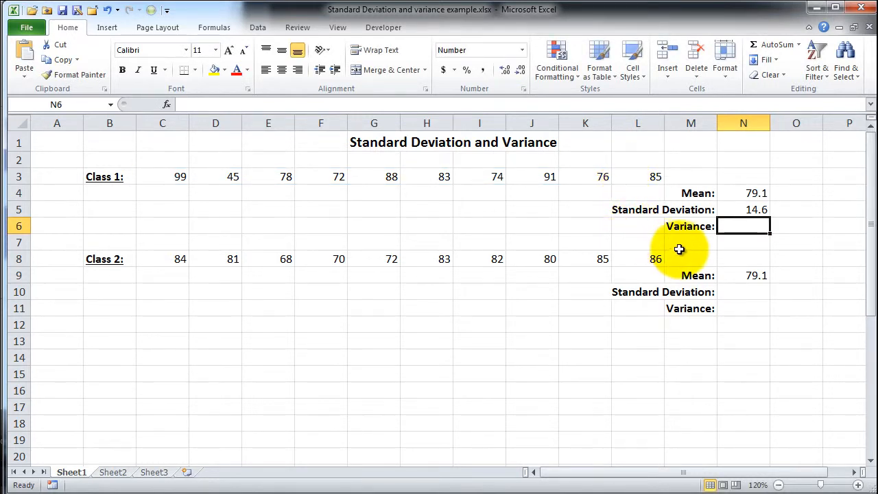
Step: Calculate Class 1's sample variance in cell N6 with the formula =VAR.S(C3:L3)
type("=")
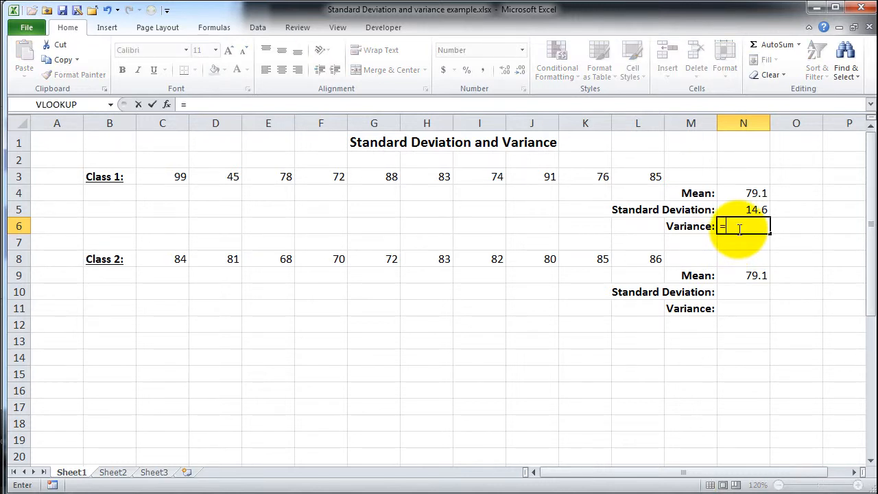
type("var")
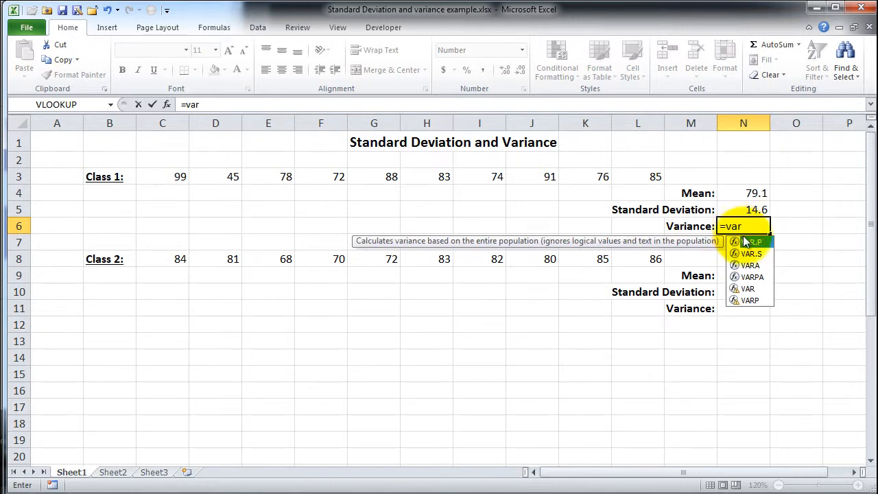
double_click(749, 254)
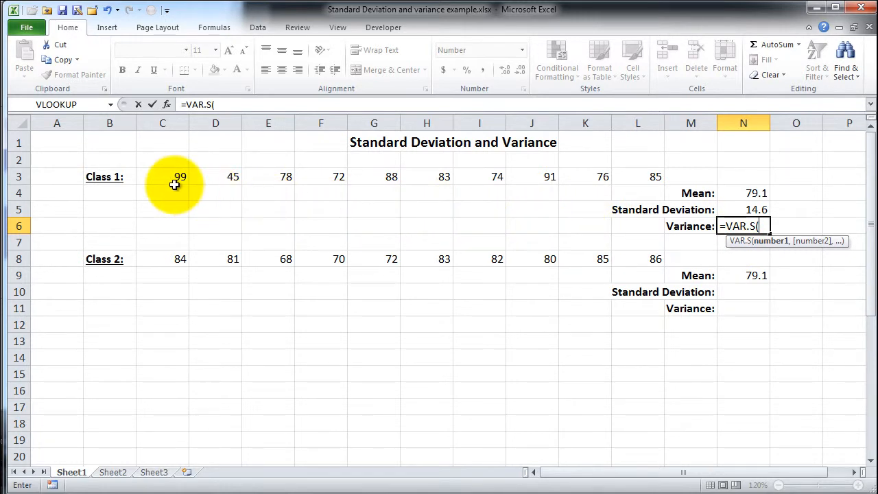
left_click_drag(170, 181, 619, 179)
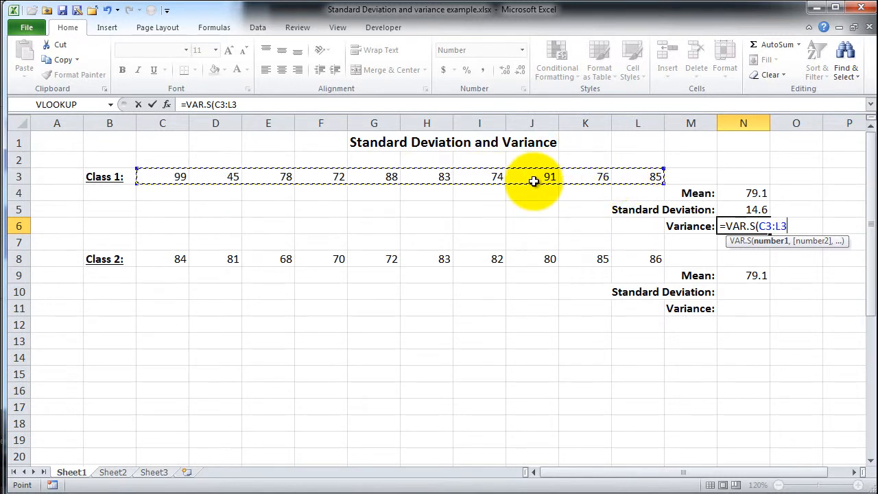
type(")")
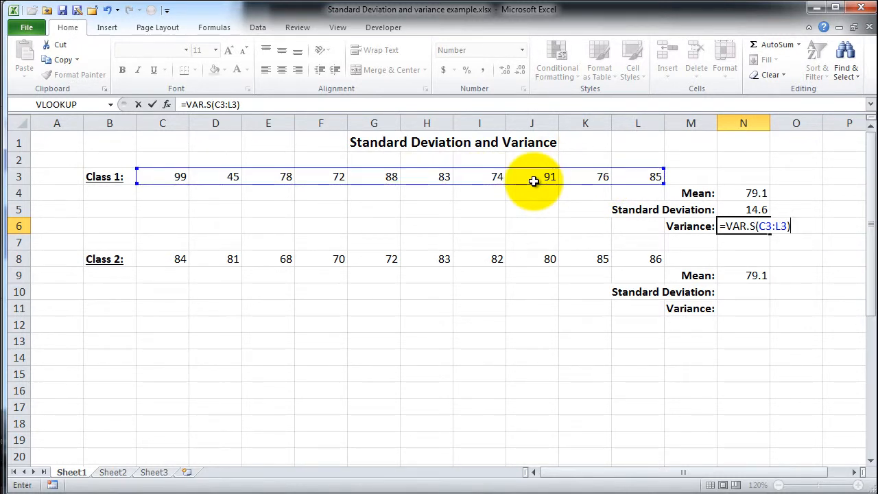
key("Return")
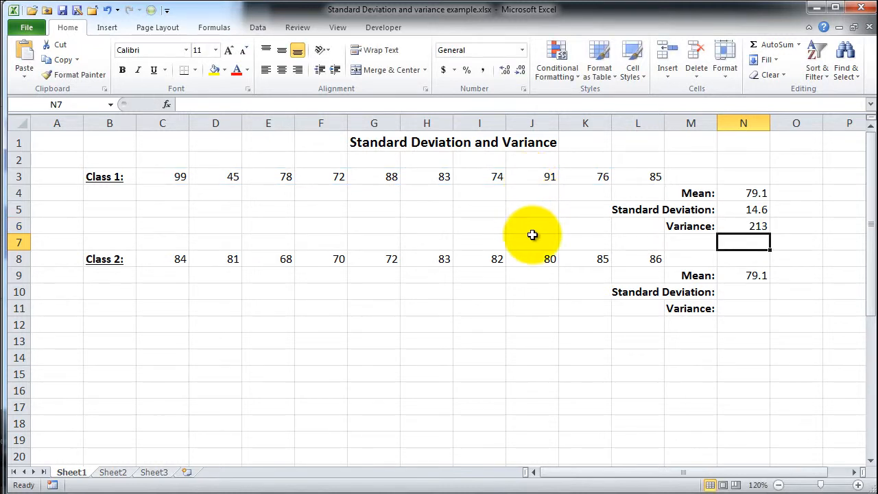
Step: Calculate Class 2's sample standard deviation in cell N10 with the formula =STDEV.S(C8:L8)
left_click(769, 239)
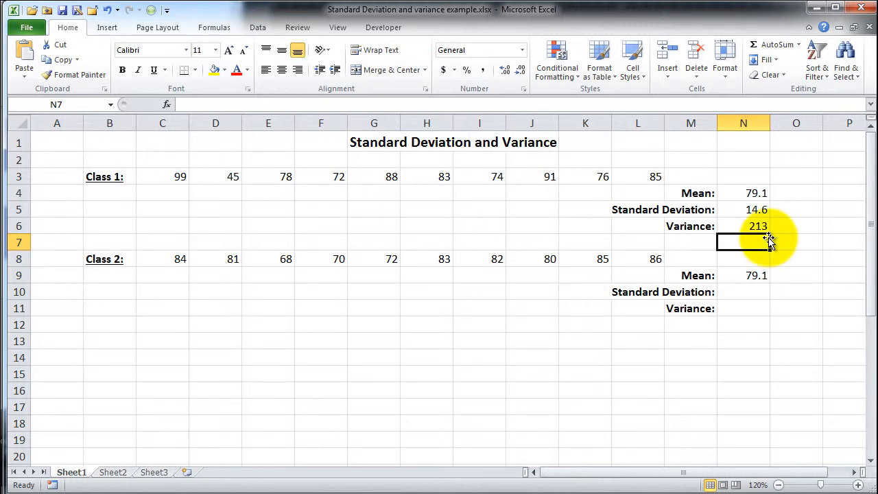
left_click(771, 292)
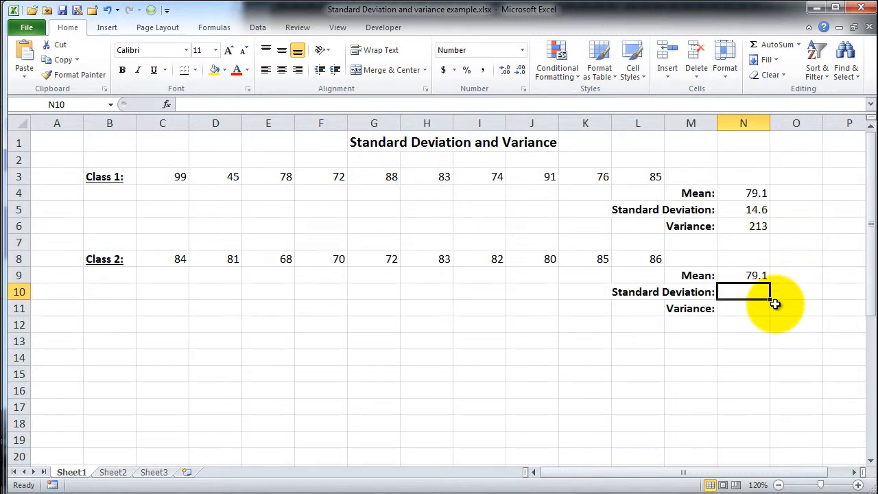
type("=s")
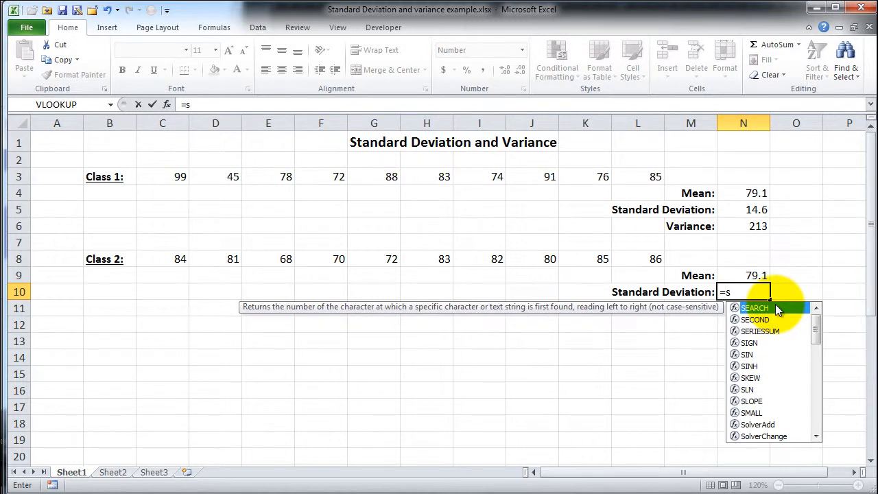
type("t")
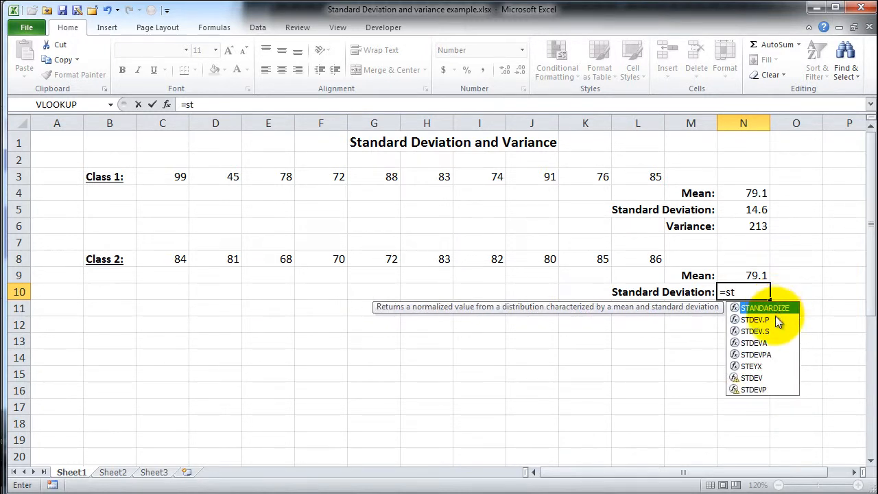
double_click(771, 332)
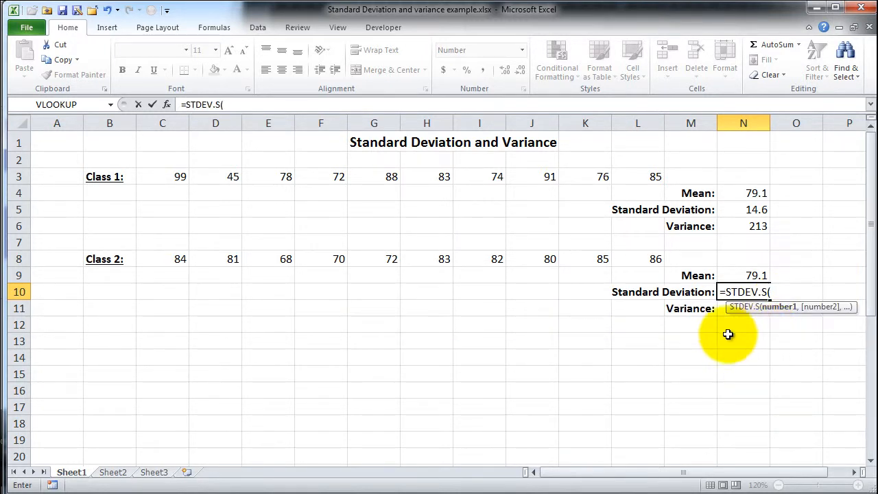
left_click_drag(162, 260, 628, 259)
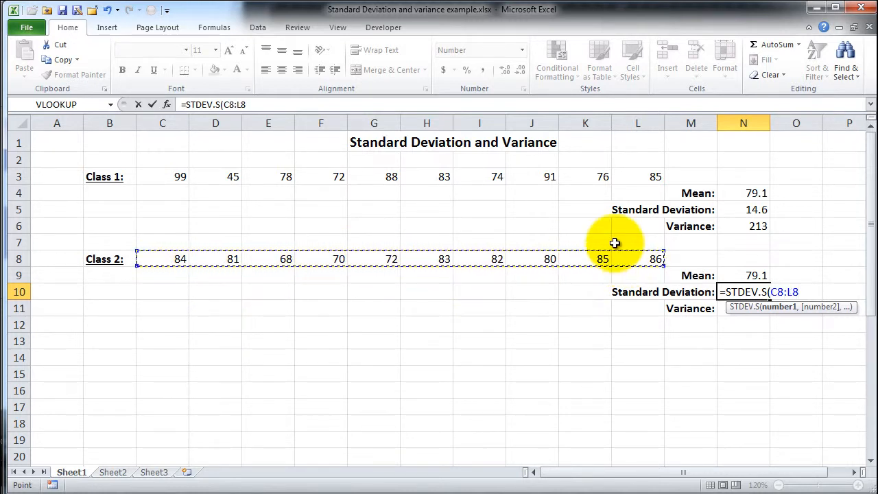
type(")")
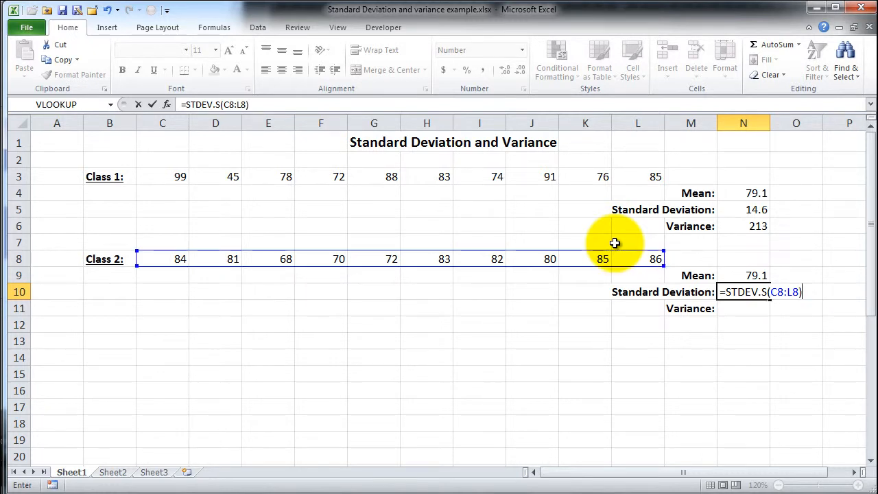
key("Return")
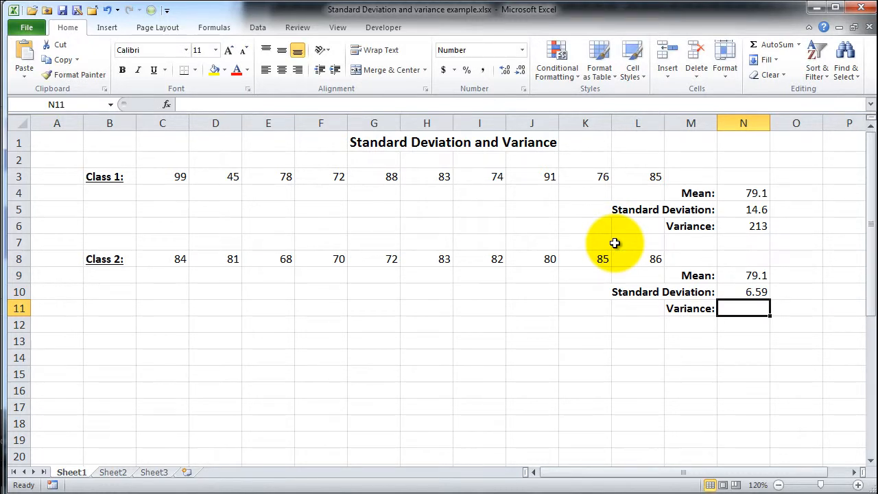
Step: Calculate Class 2's sample variance in cell N11 using VAR.S over the scores in C8:L8
type("=")
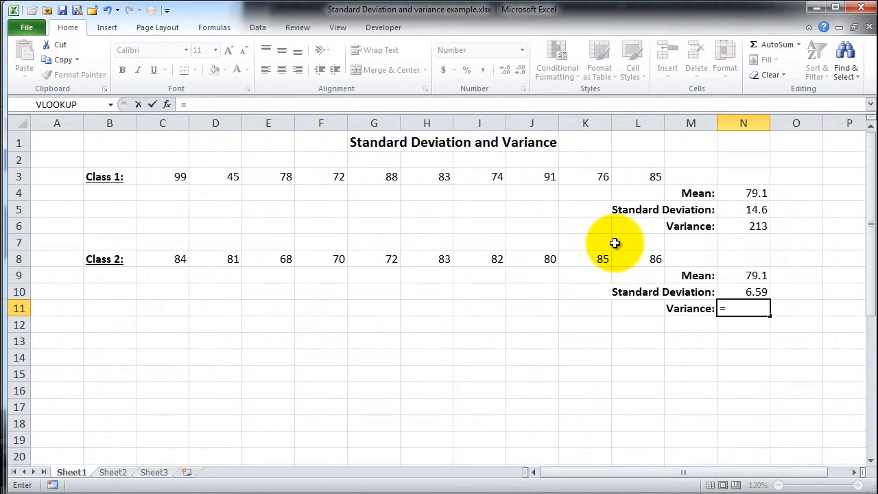
type("var")
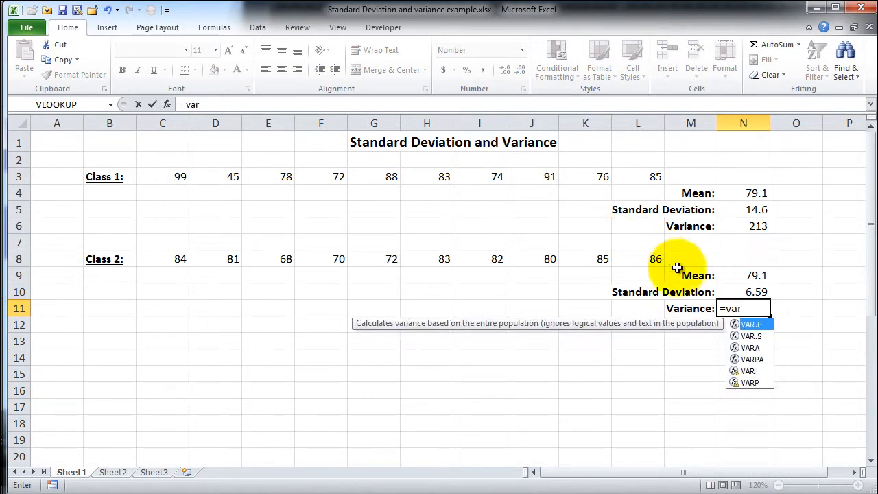
double_click(751, 335)
left_click_drag(176, 254, 625, 259)
type(")")
key("Return")
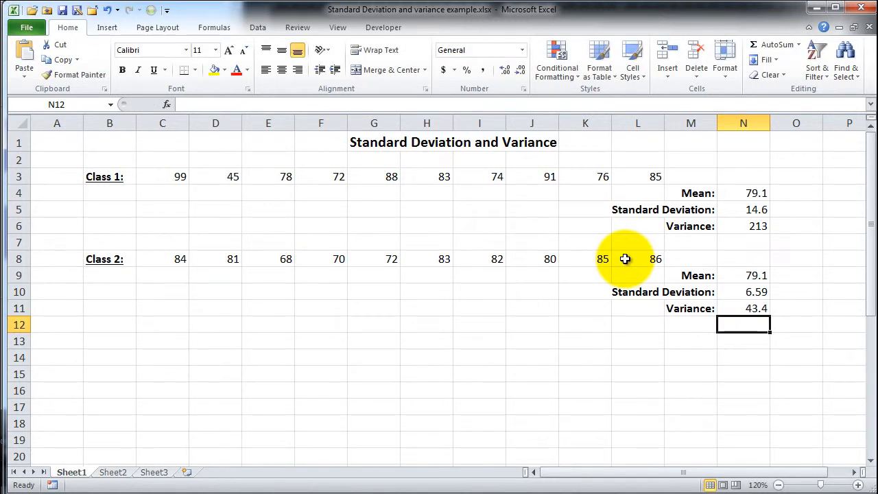